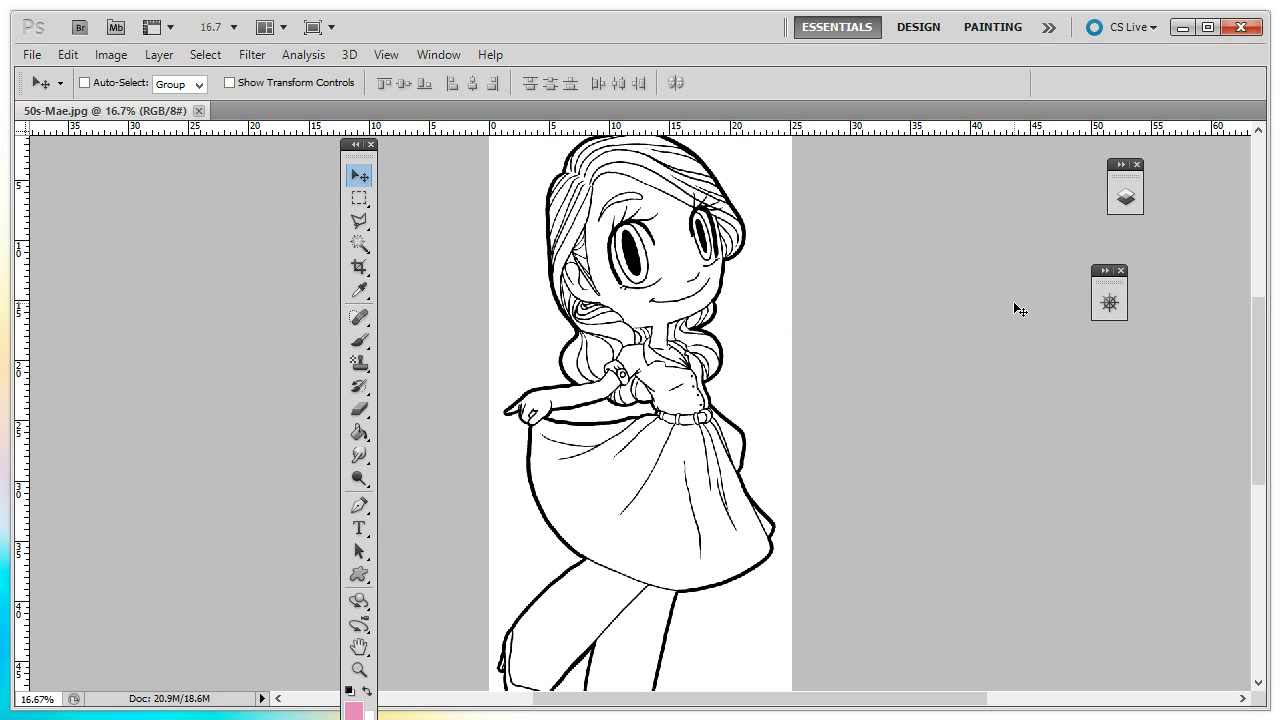
Show the Layers list and unlock the Background layer so it becomes Layer 0
click(1126, 197)
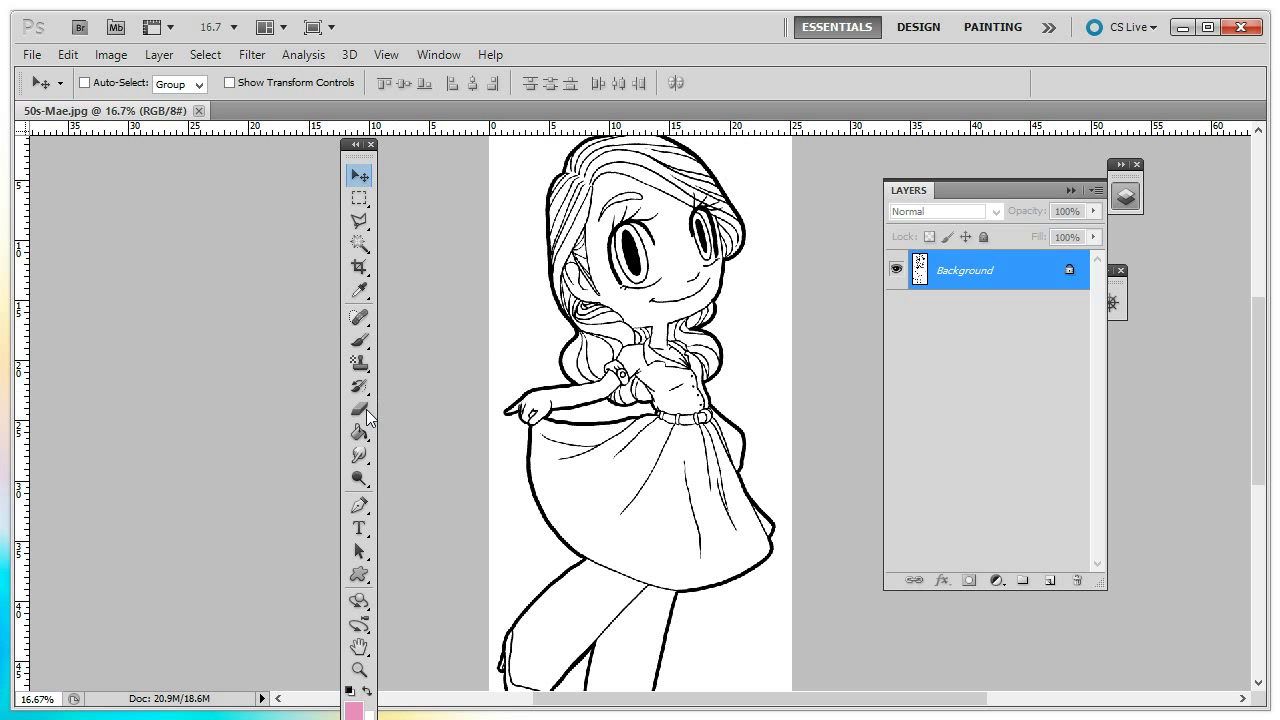
click(361, 362)
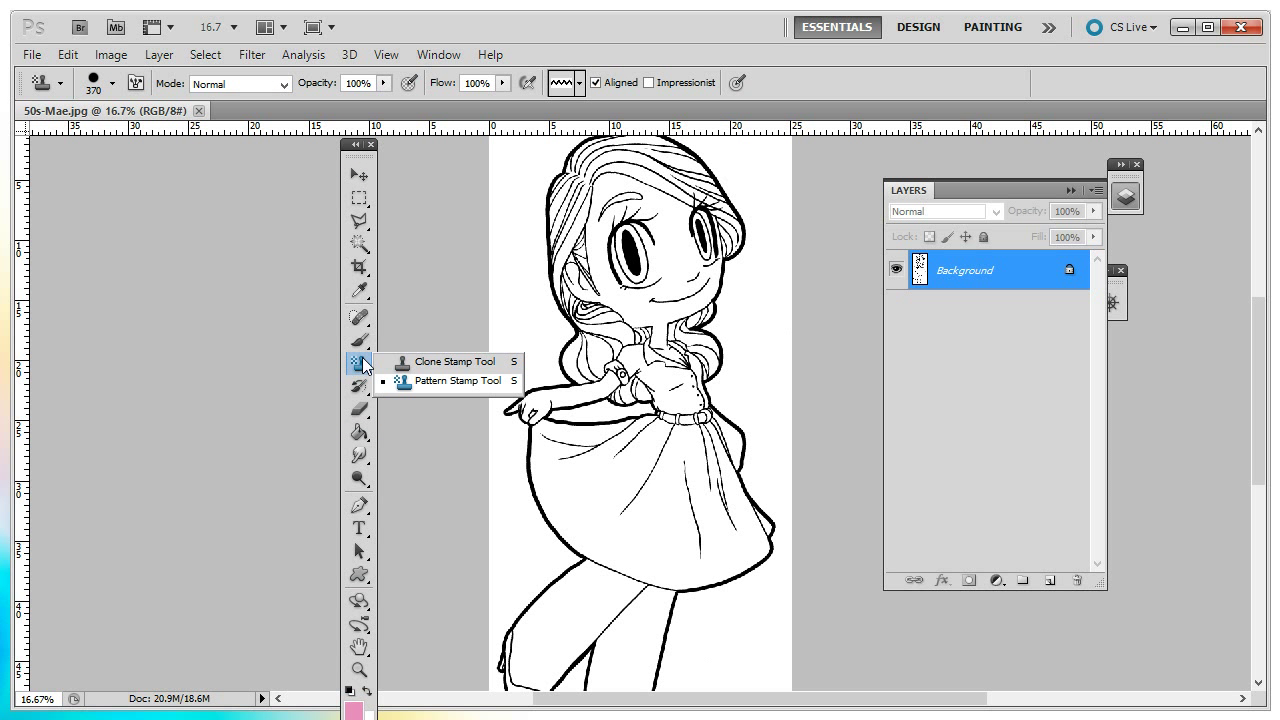
click(361, 245)
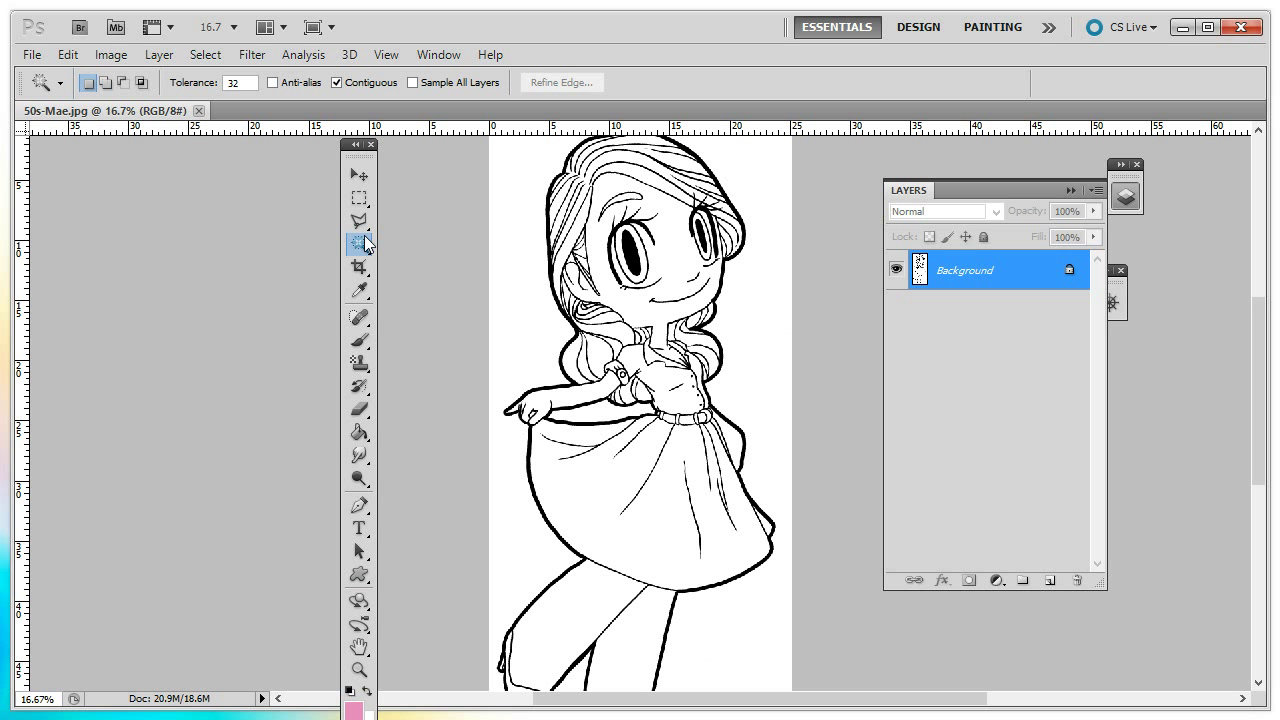
click(359, 175)
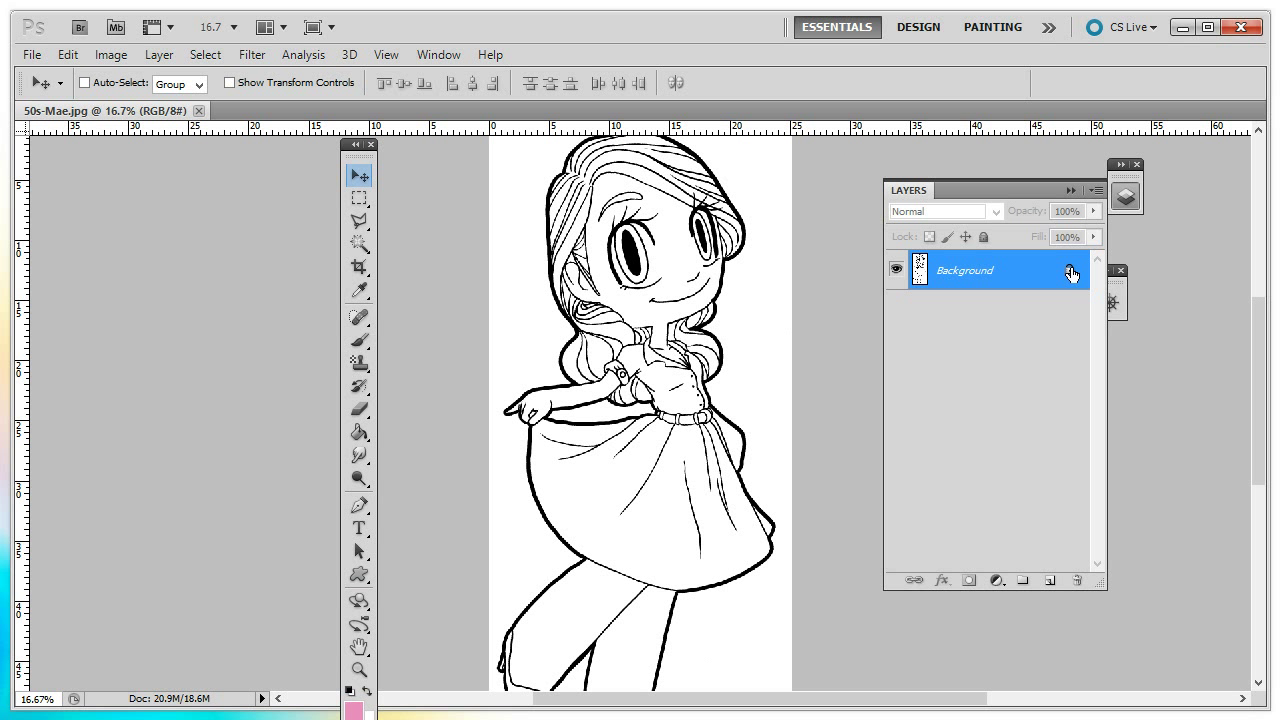
drag(1071, 273, 1079, 579)
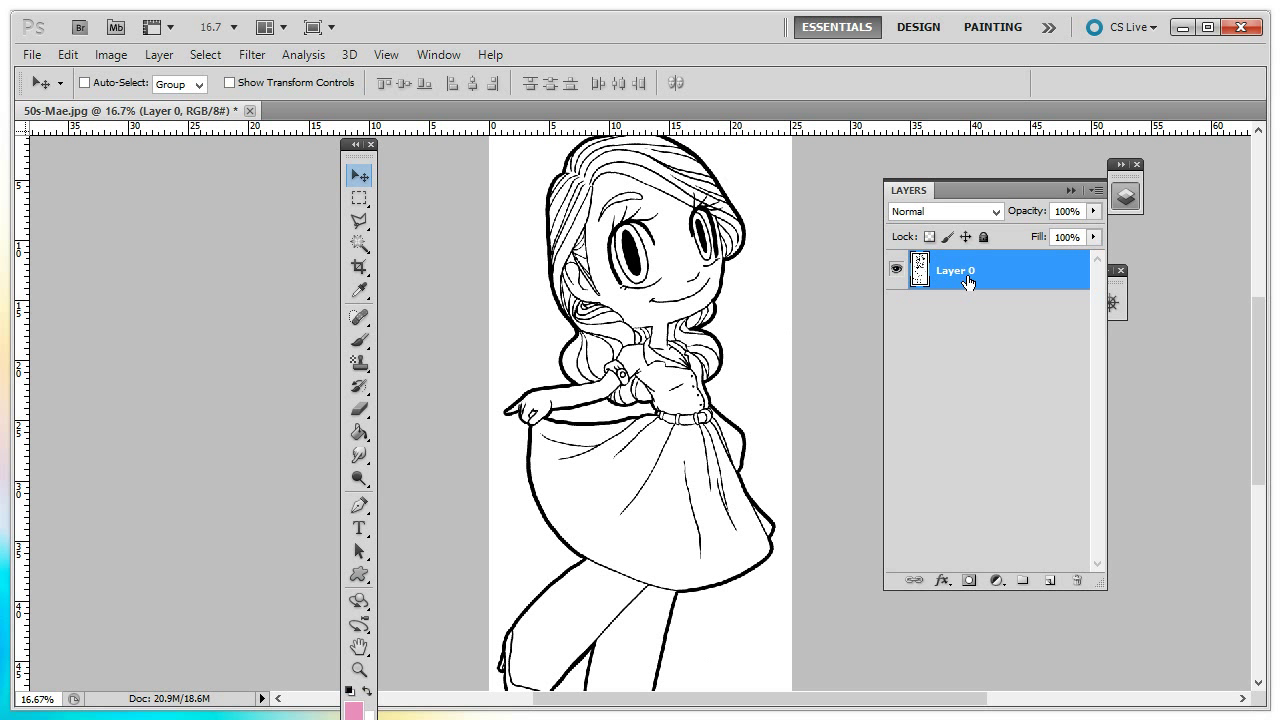
Create Layer 1, move it below Layer 0, and set Layer 0's blend mode to Multiply
click(1050, 582)
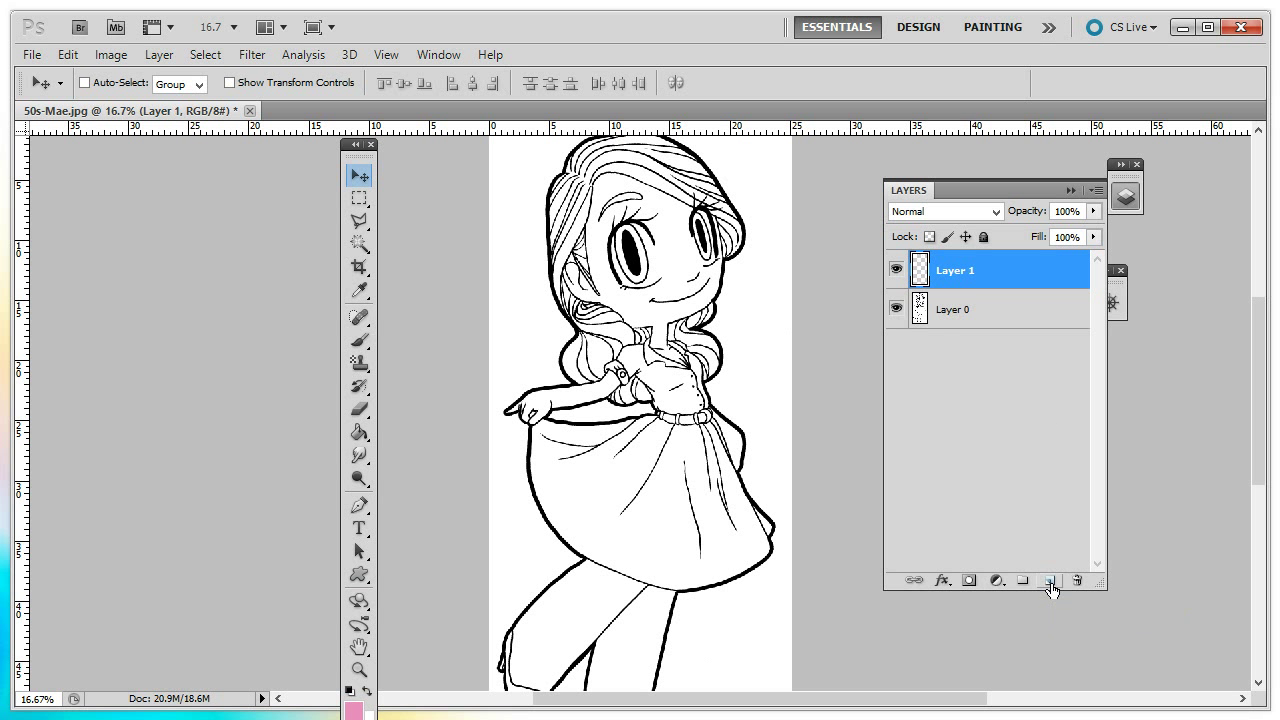
drag(1011, 277, 1003, 358)
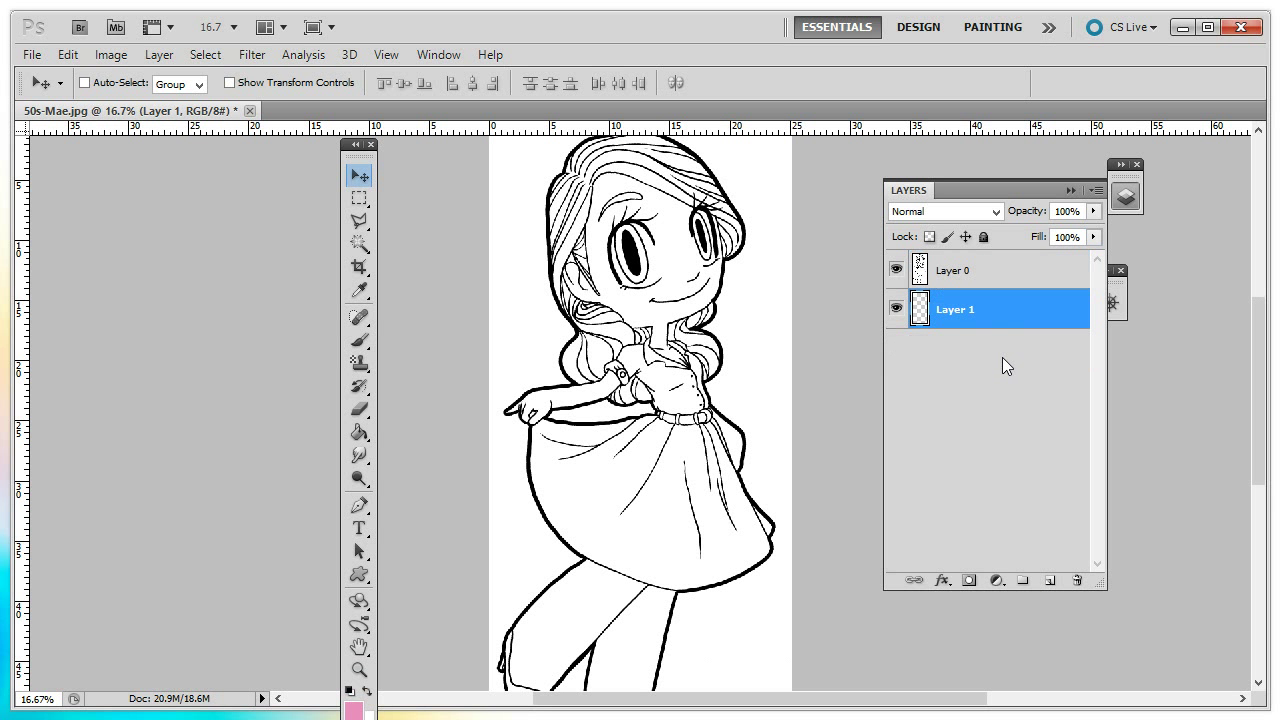
click(963, 283)
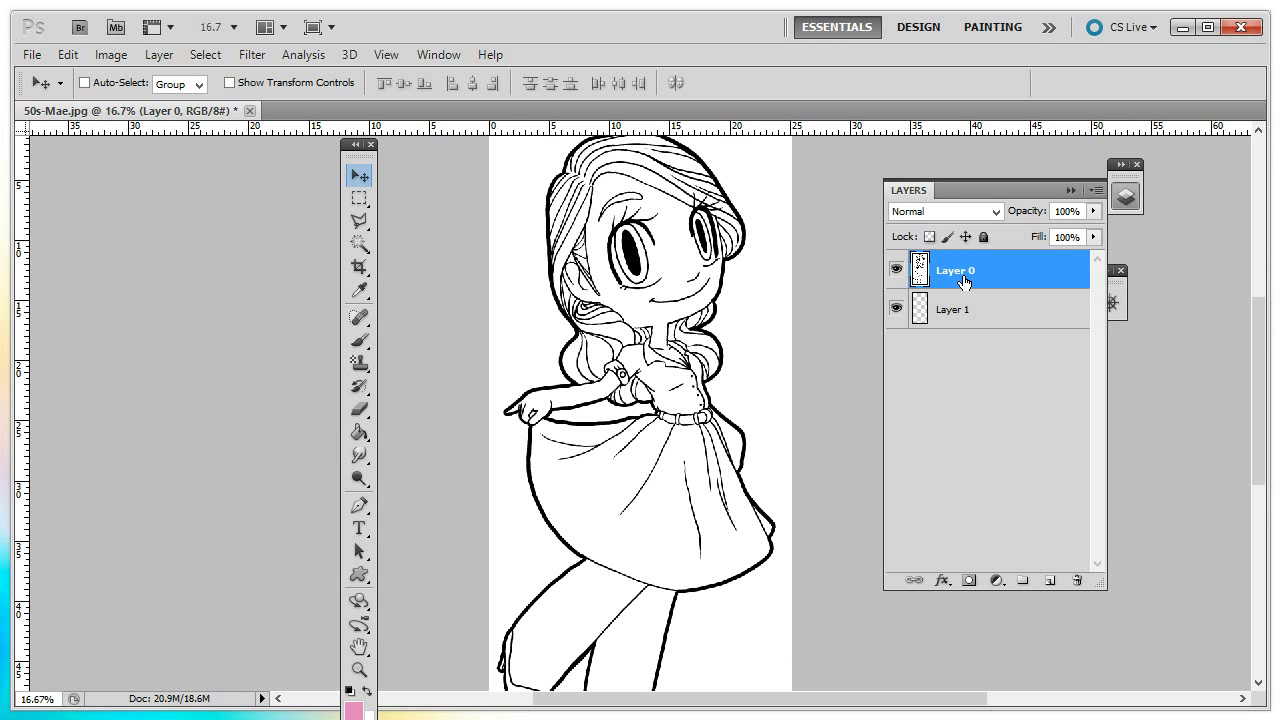
click(998, 211)
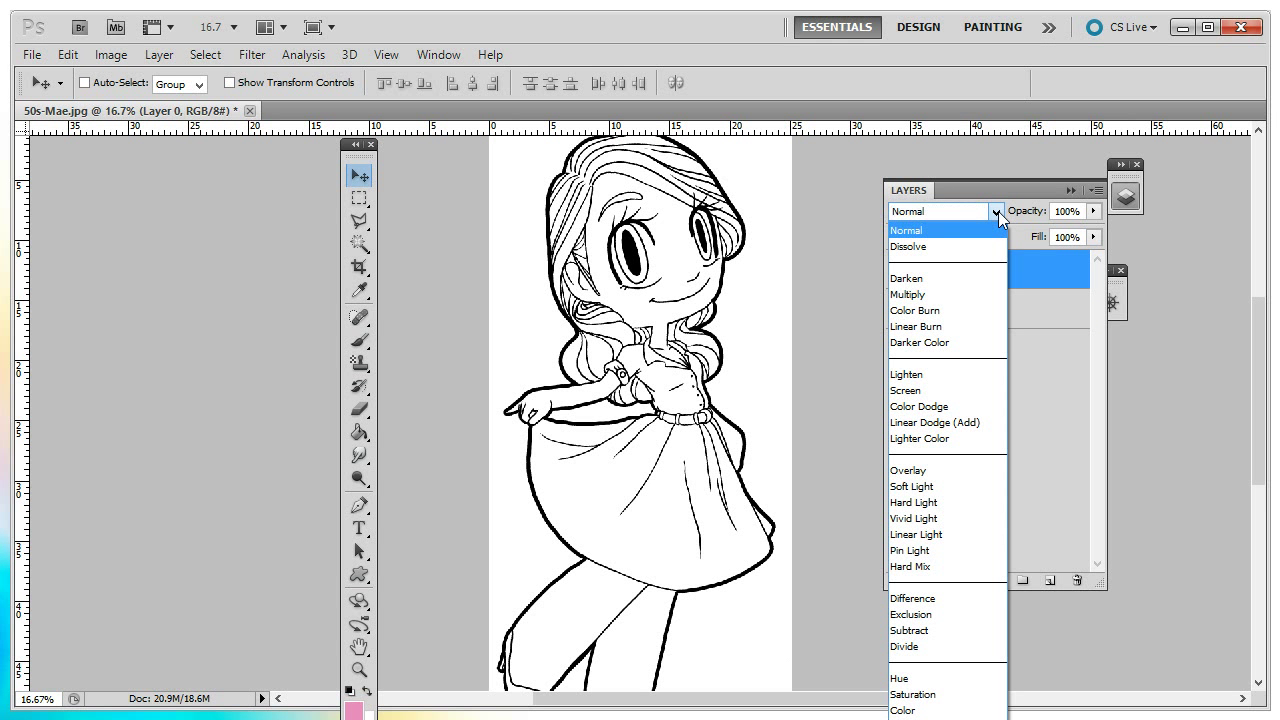
click(948, 294)
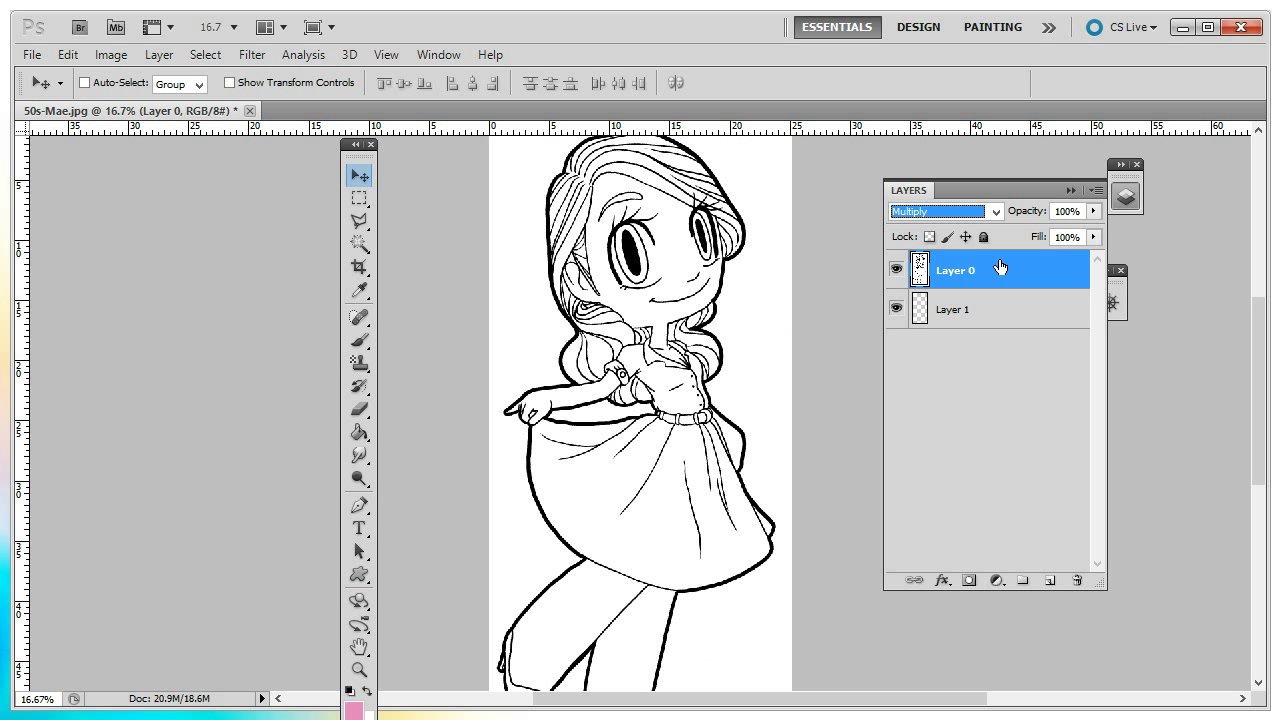
Magic-wand the skirt, then Shift-add the bodice sections and waist to the selection
click(368, 251)
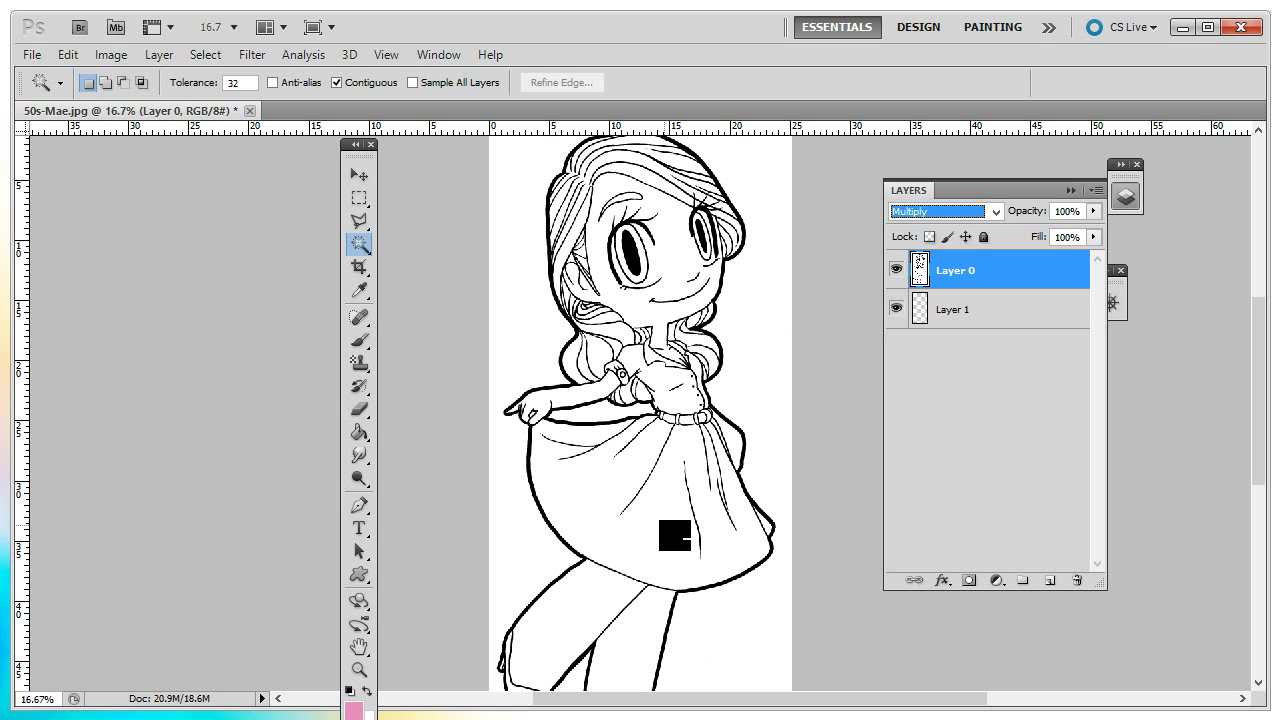
click(675, 535)
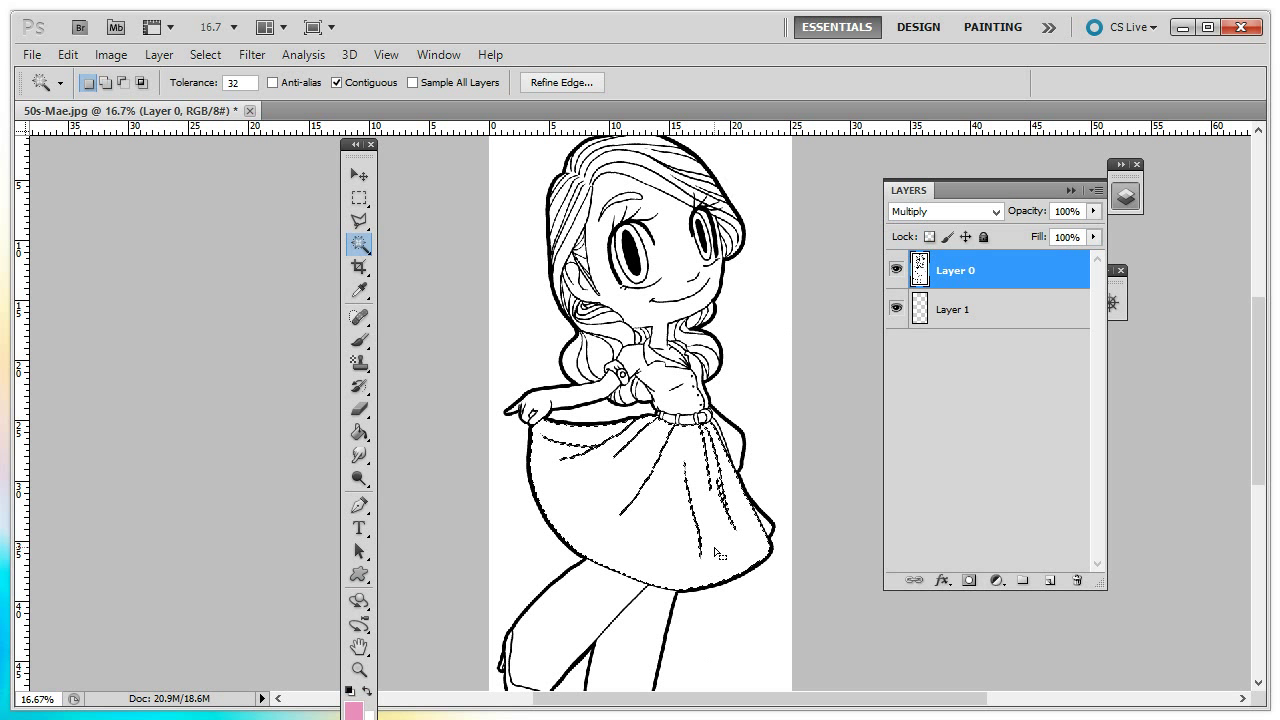
key(shift)
key(shift)
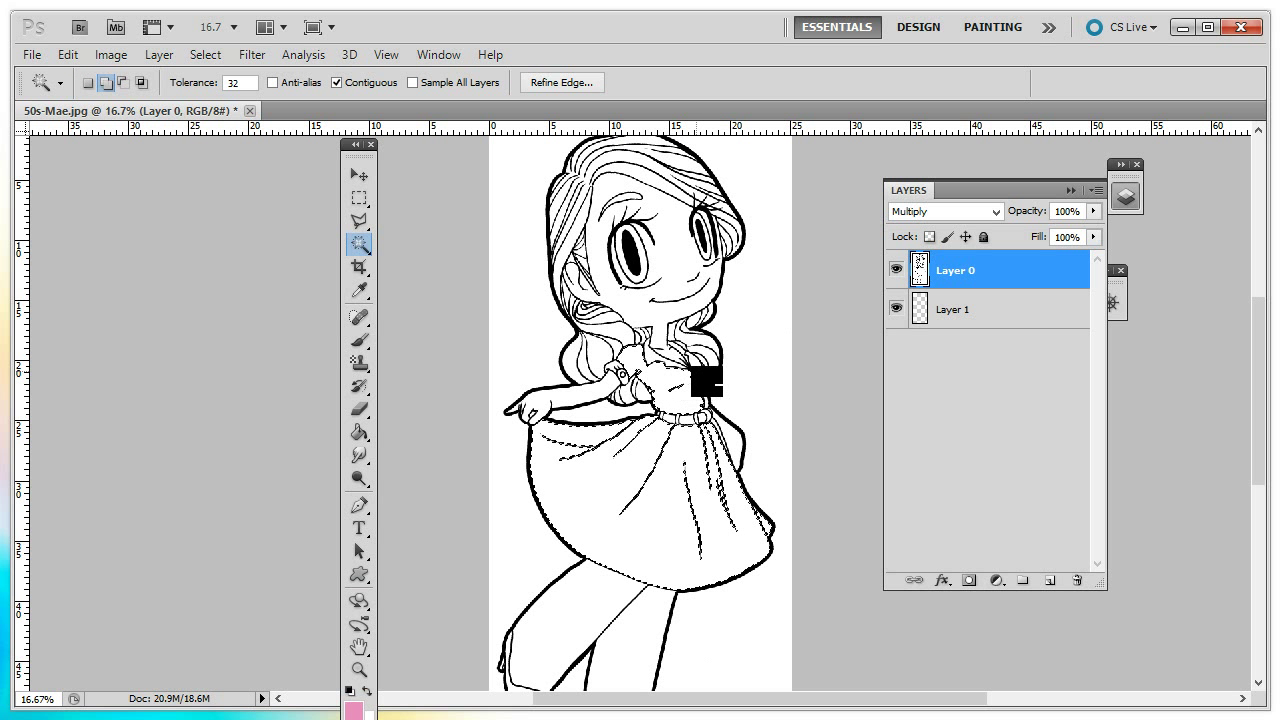
key(shift)
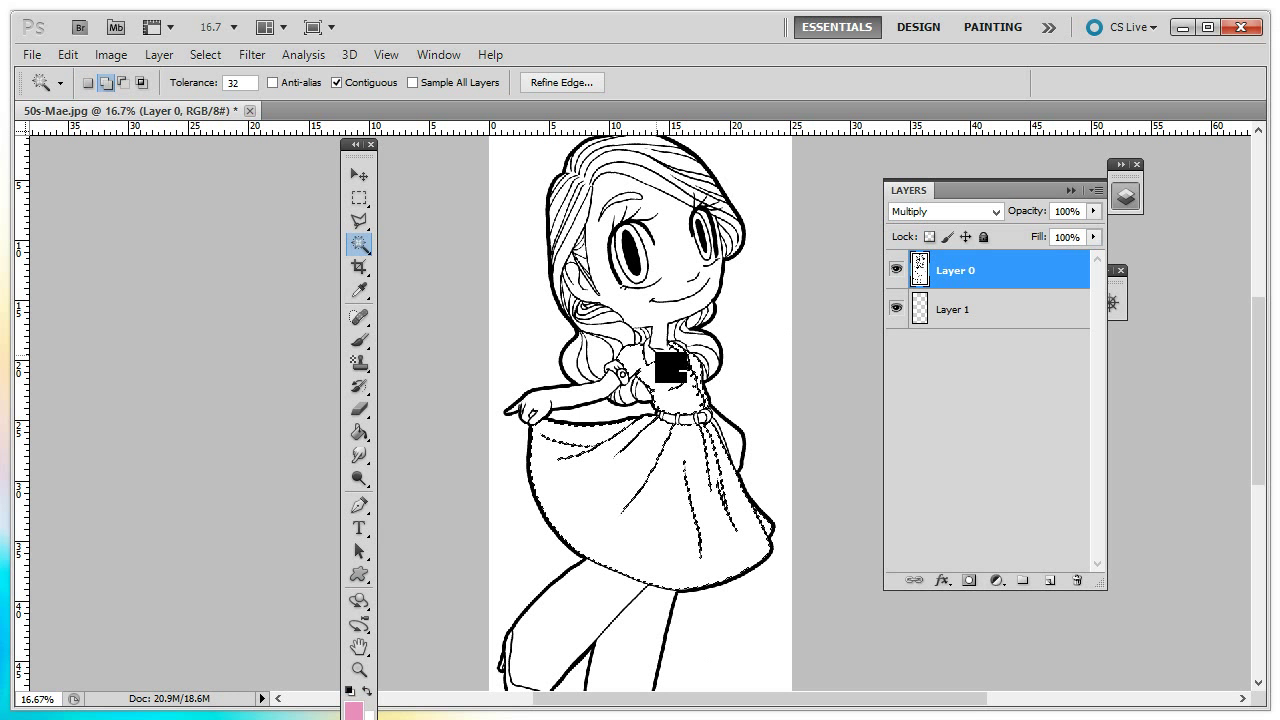
key(shift)
key(shift)
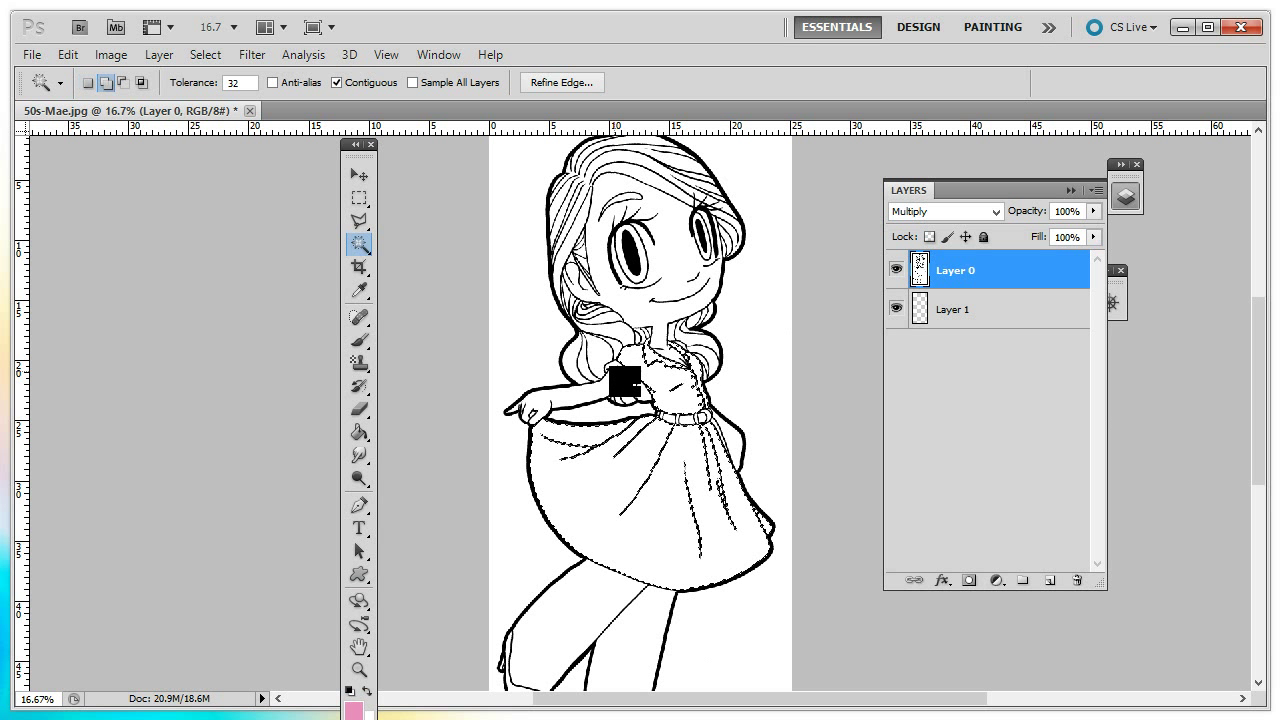
key(shift)
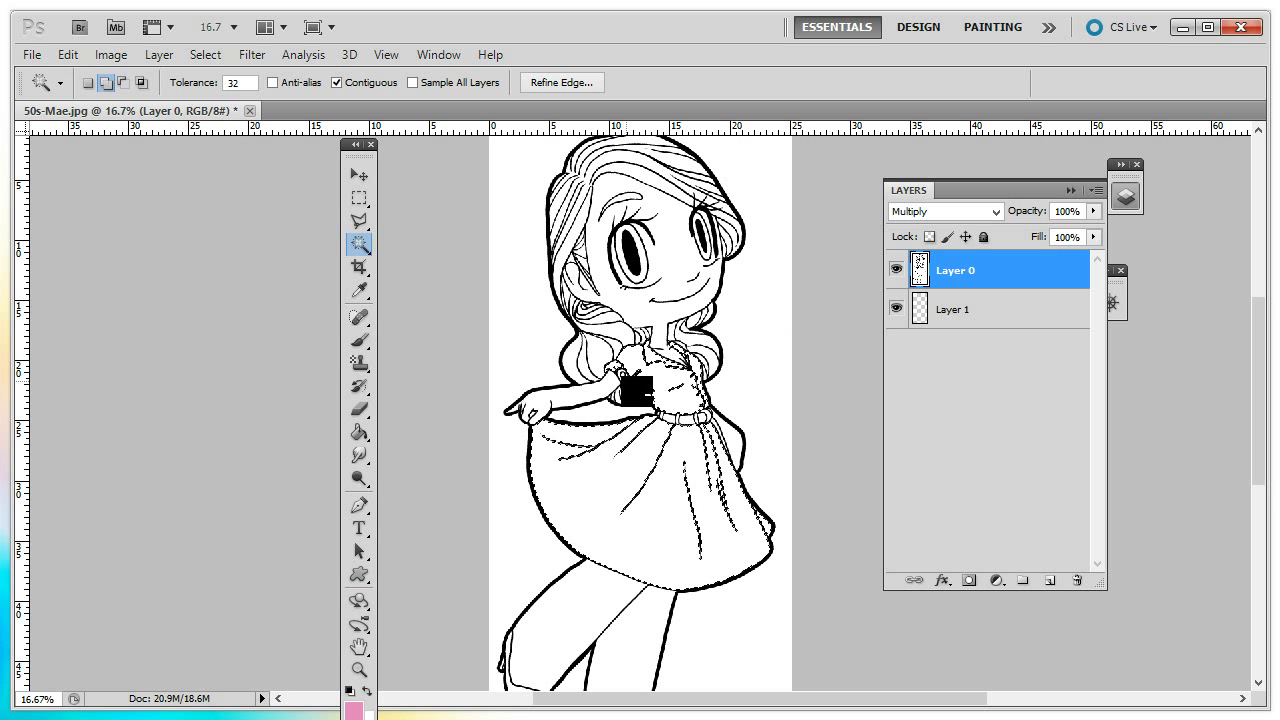
key(shift)
key(shift)
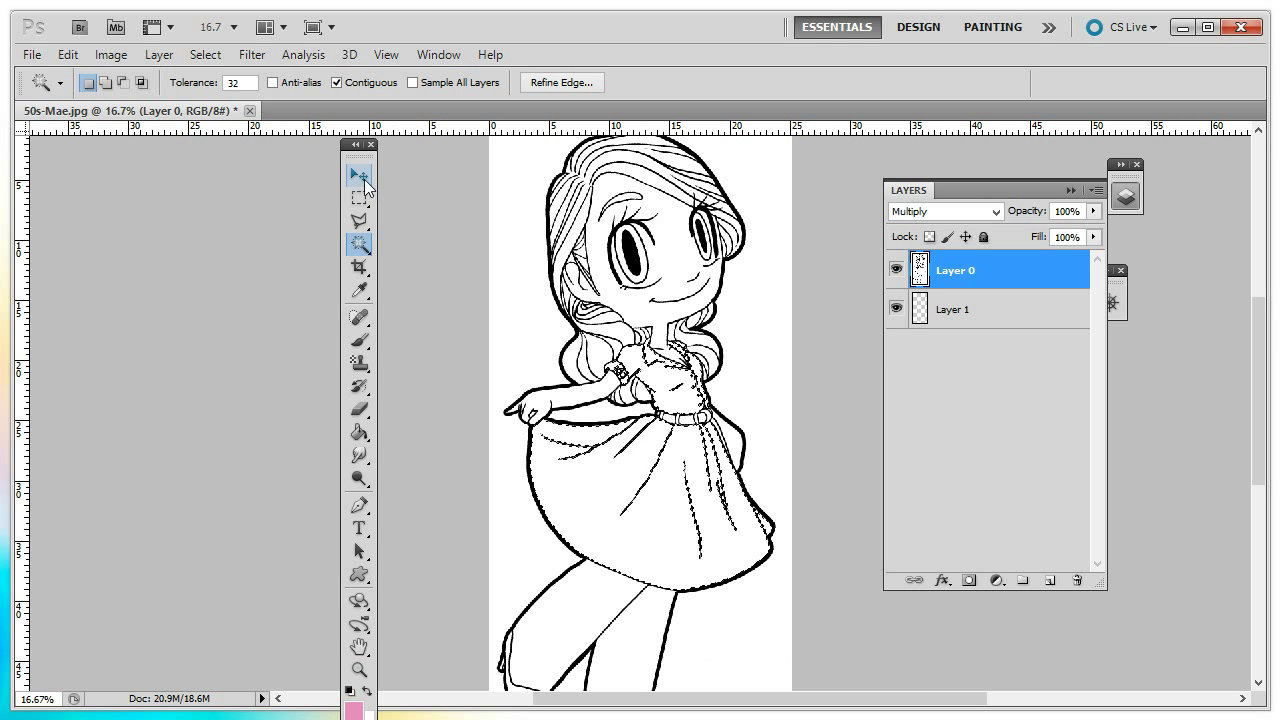
click(362, 178)
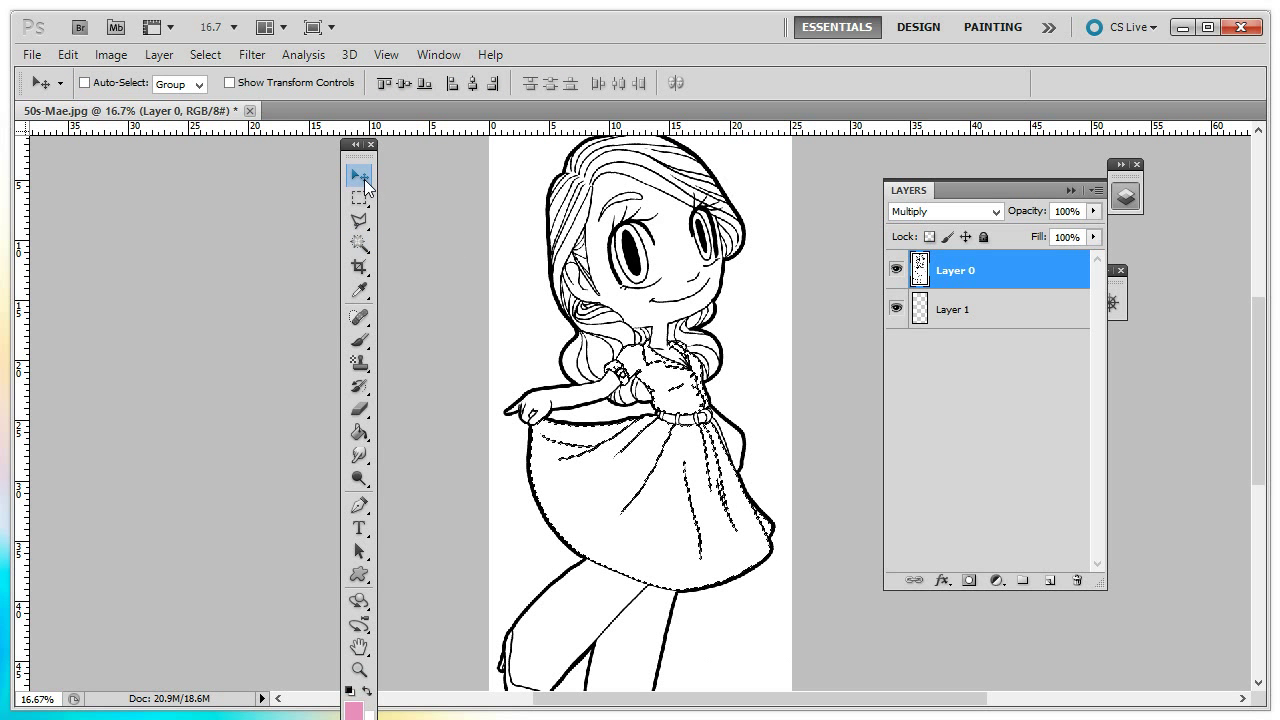
Make Layer 1 the active layer and select the Pattern Stamp tool
click(1016, 314)
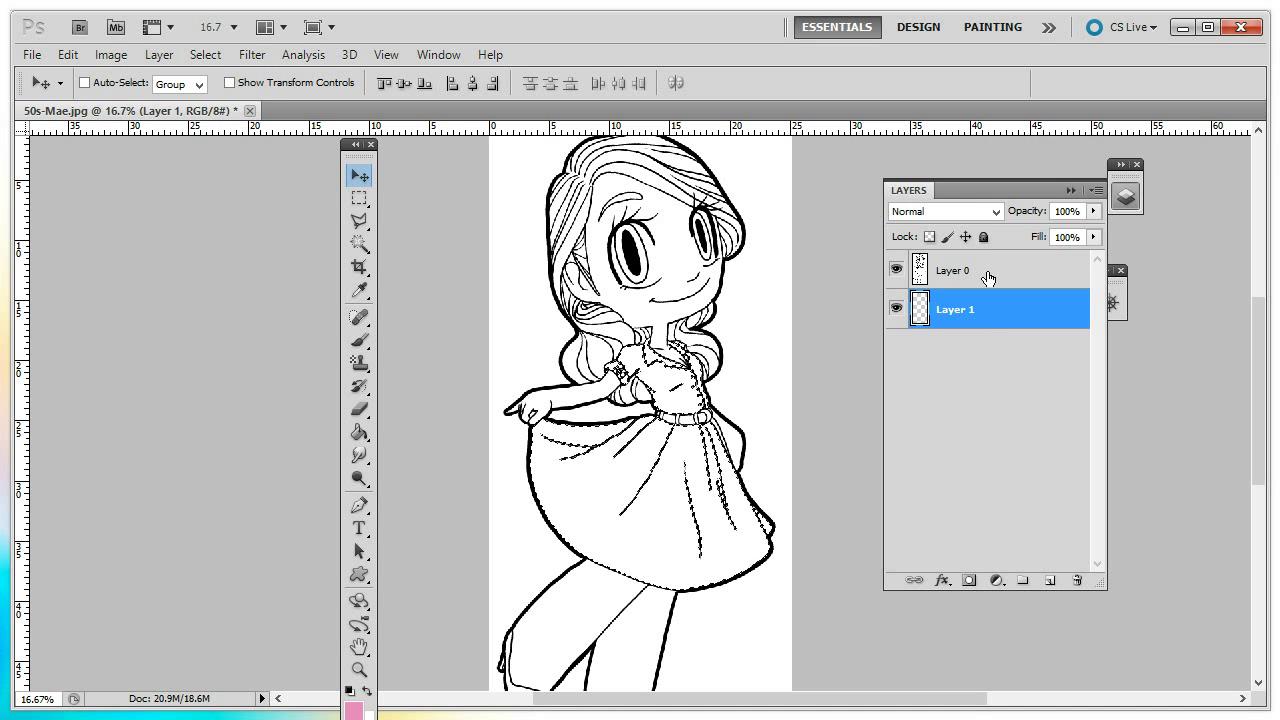
click(359, 364)
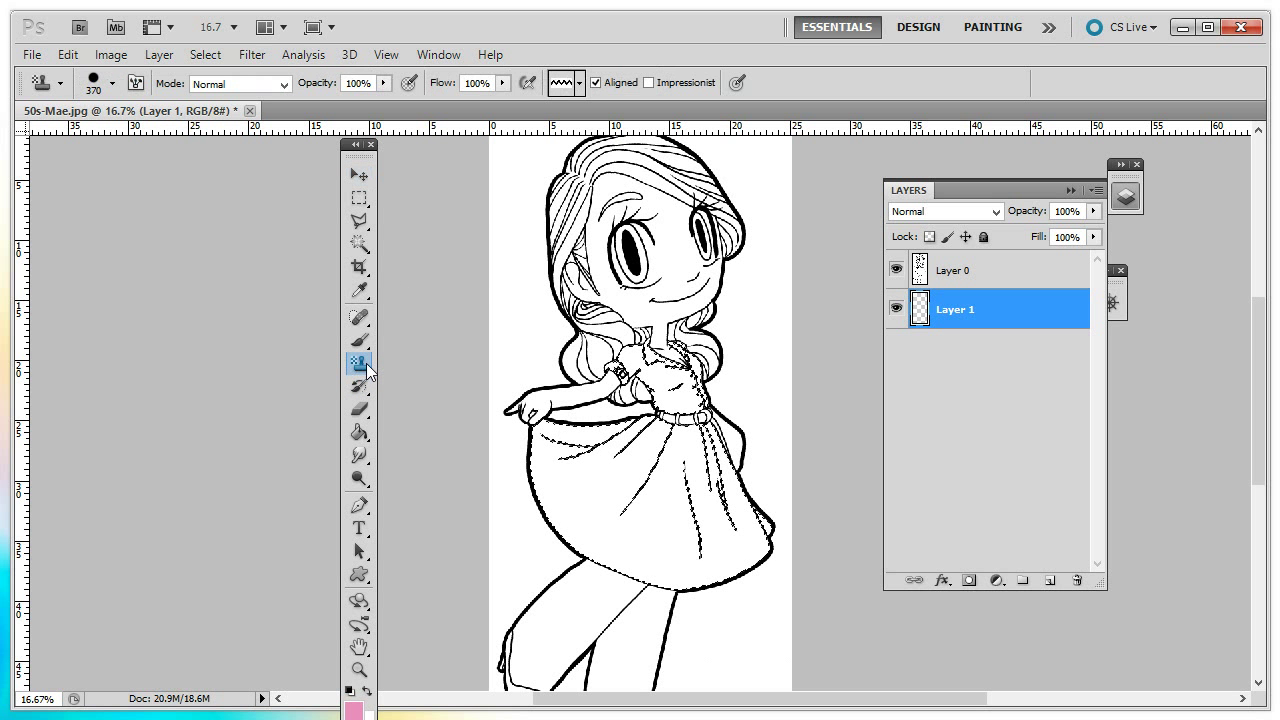
Open the Pattern picker and scroll down to the black dot patterns
click(580, 84)
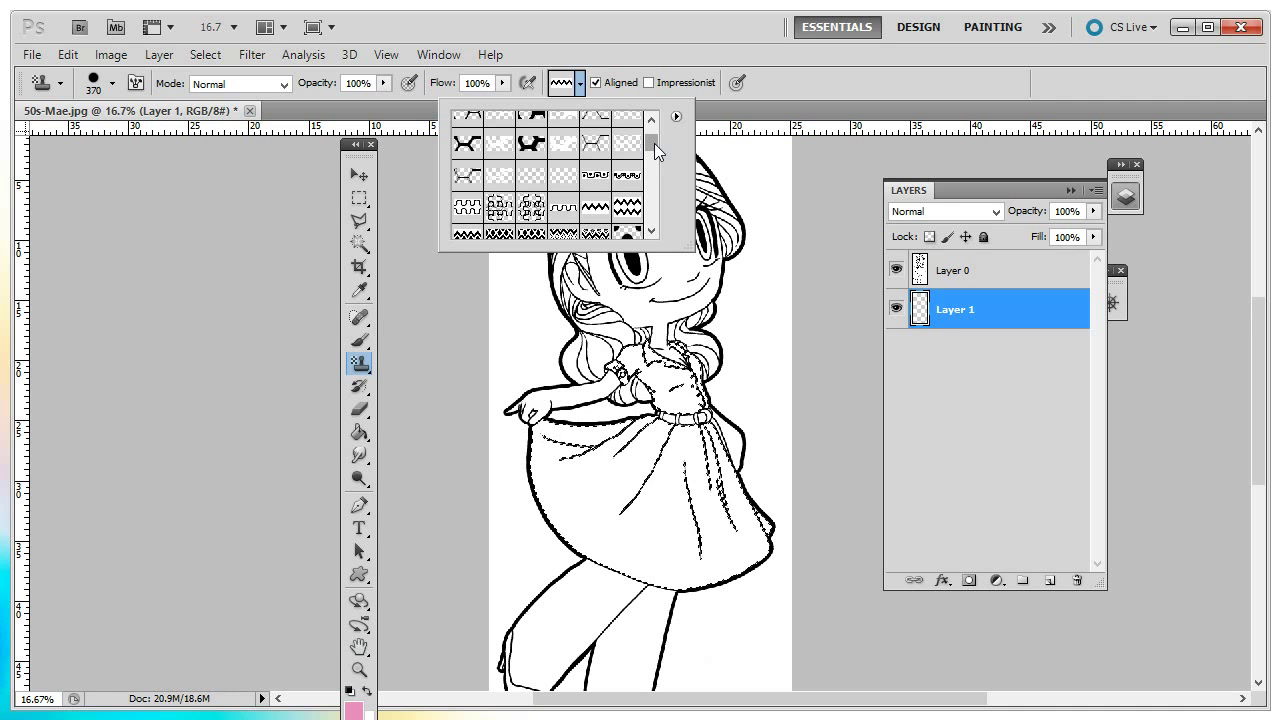
drag(654, 143, 652, 145)
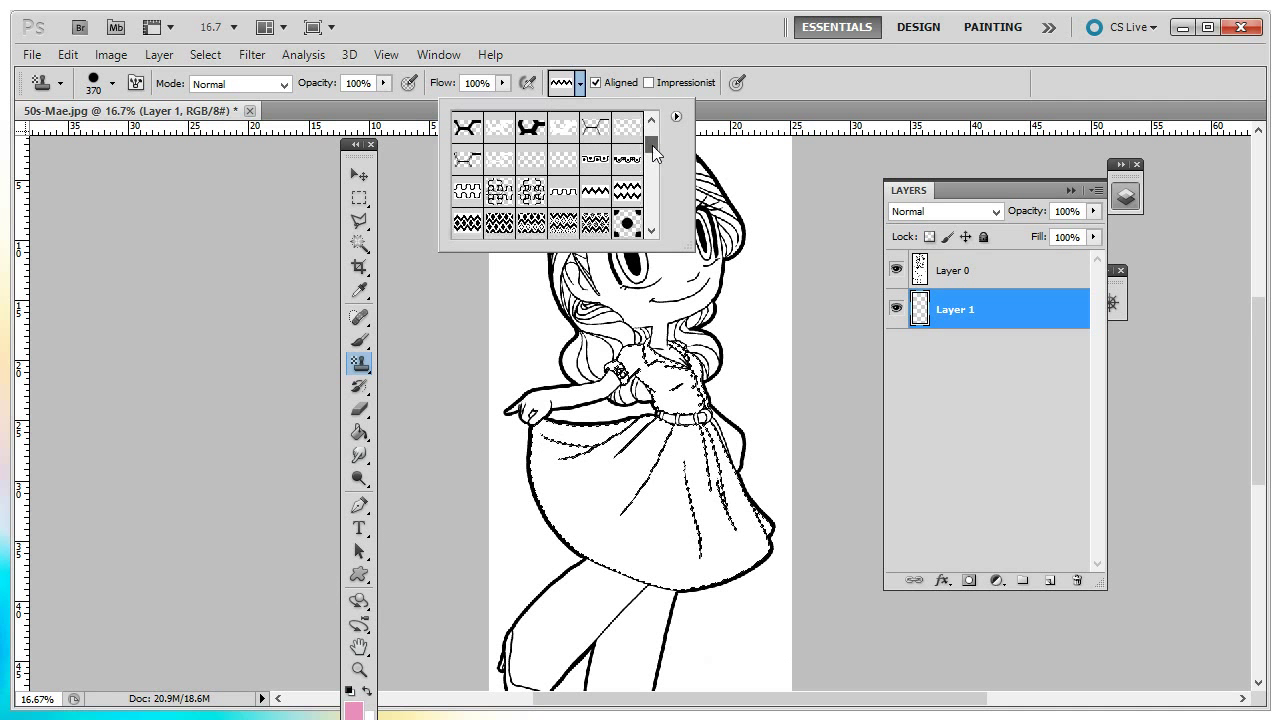
drag(652, 143, 650, 153)
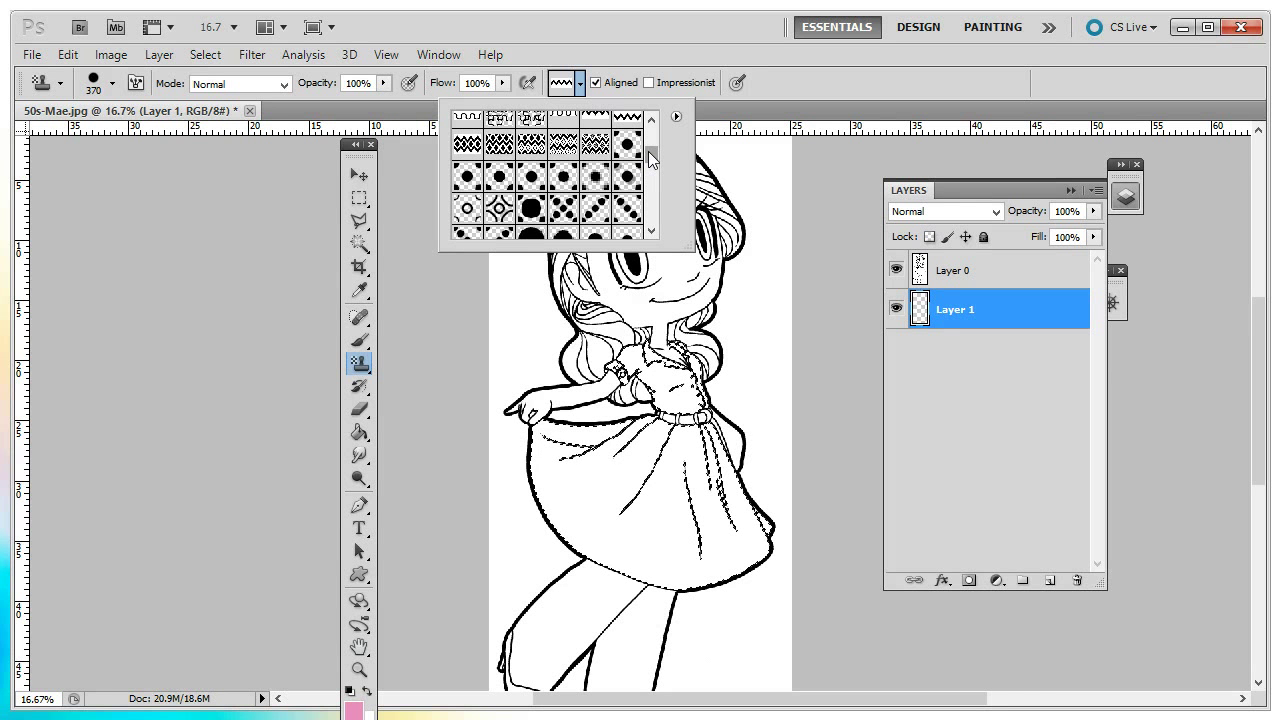
drag(648, 151, 650, 159)
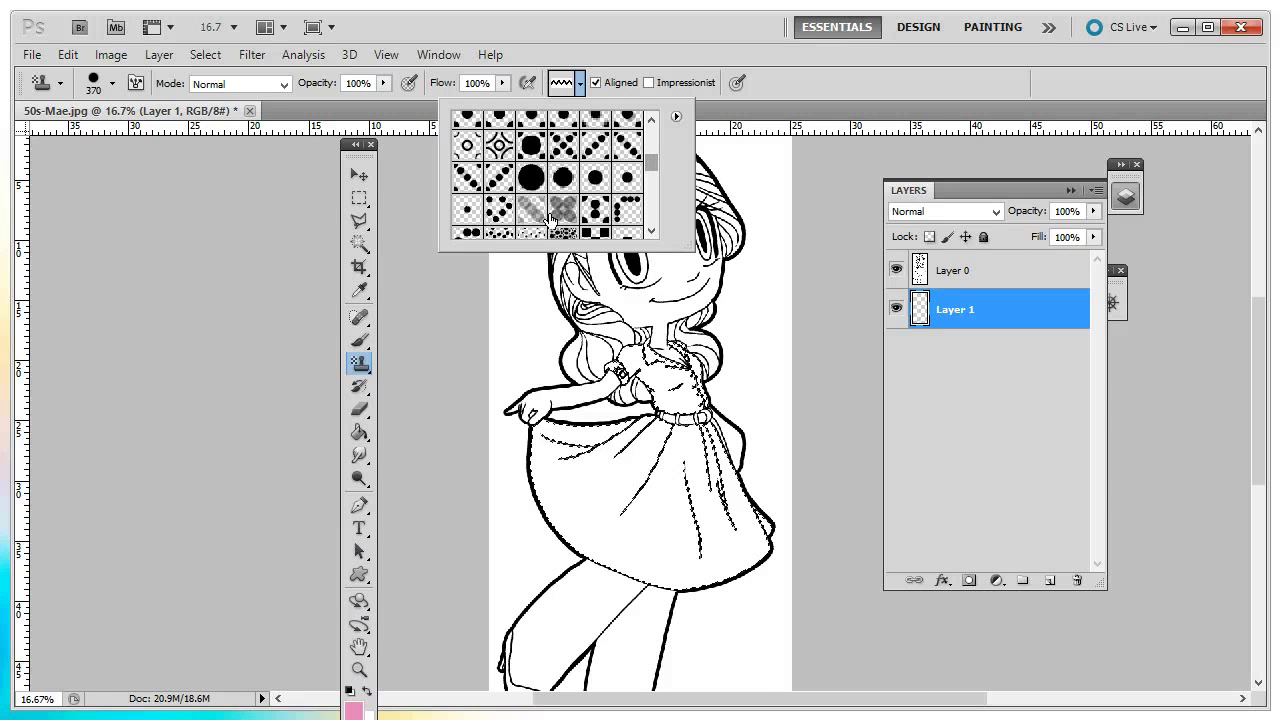
Choose the bold black polka-dot pattern and stamp it across the dress on Layer 1
click(499, 209)
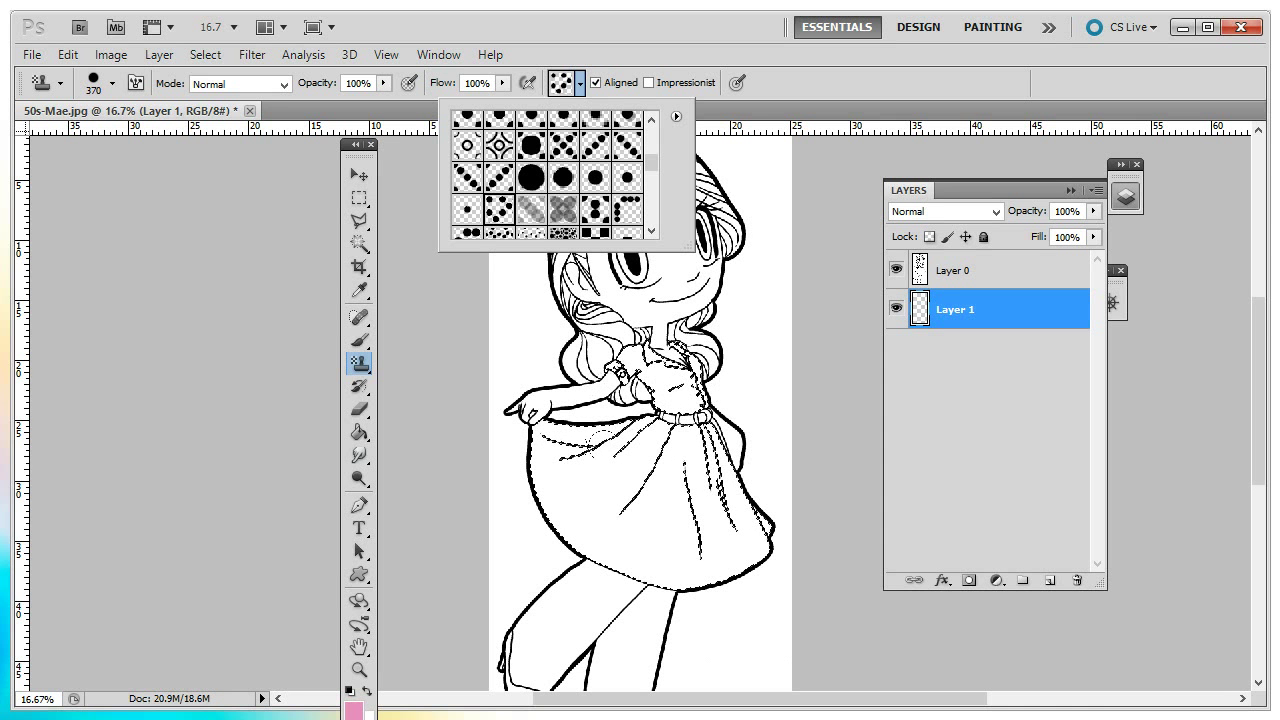
click(557, 512)
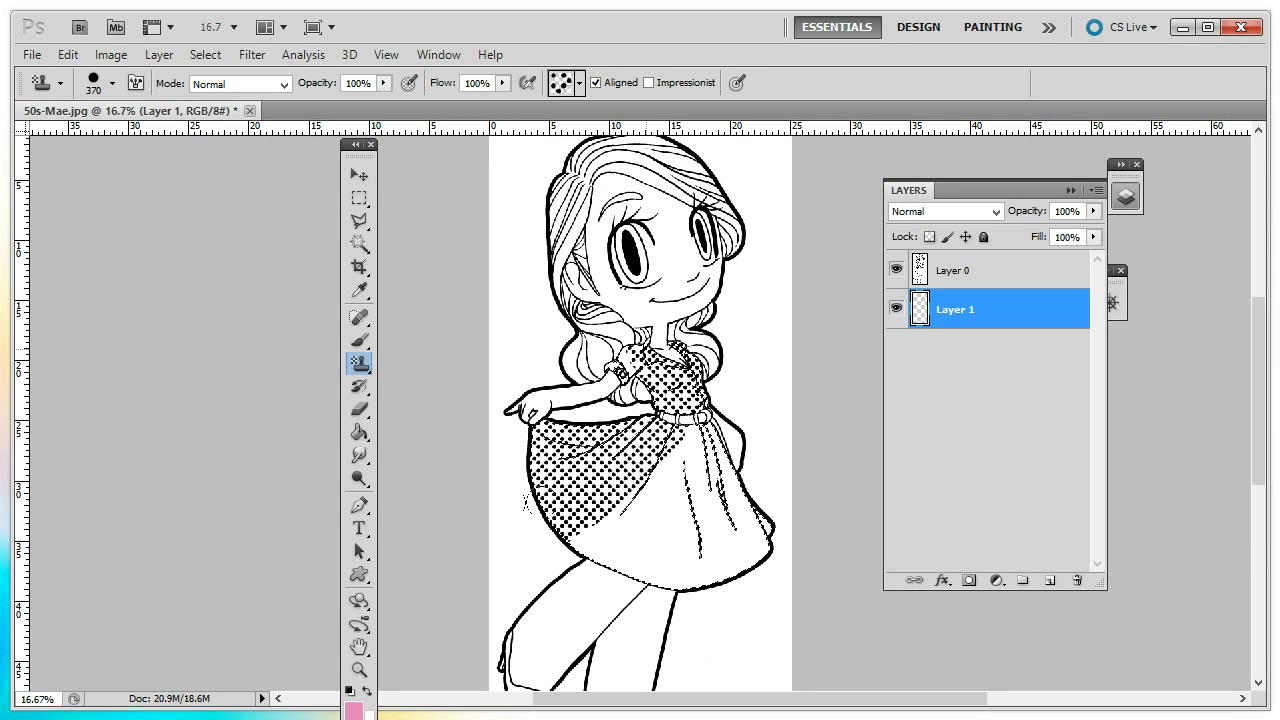
mouse_move(524, 500)
mouse_down()
mouse_move(650, 540)
mouse_move(735, 530)
mouse_up()
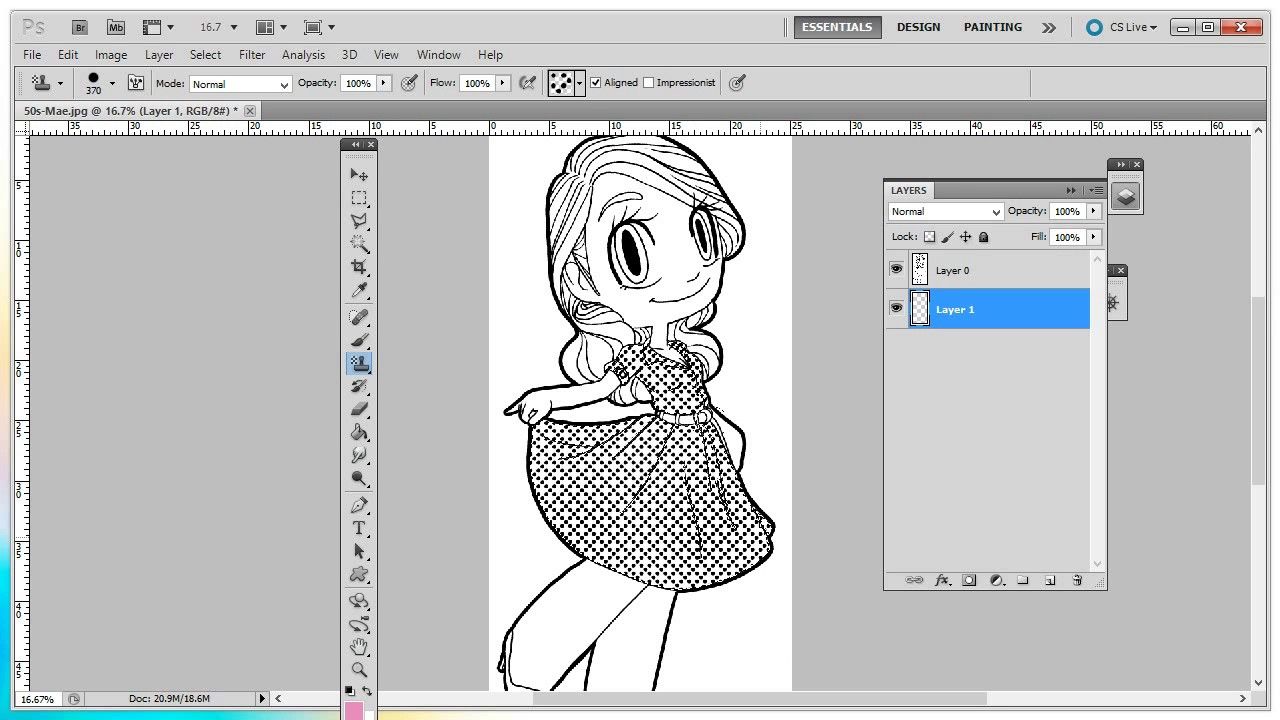
drag(771, 440, 762, 572)
Stamp a finer dot pattern on new Layer 2, then hide Layer 2 and show Layer 1
click(896, 313)
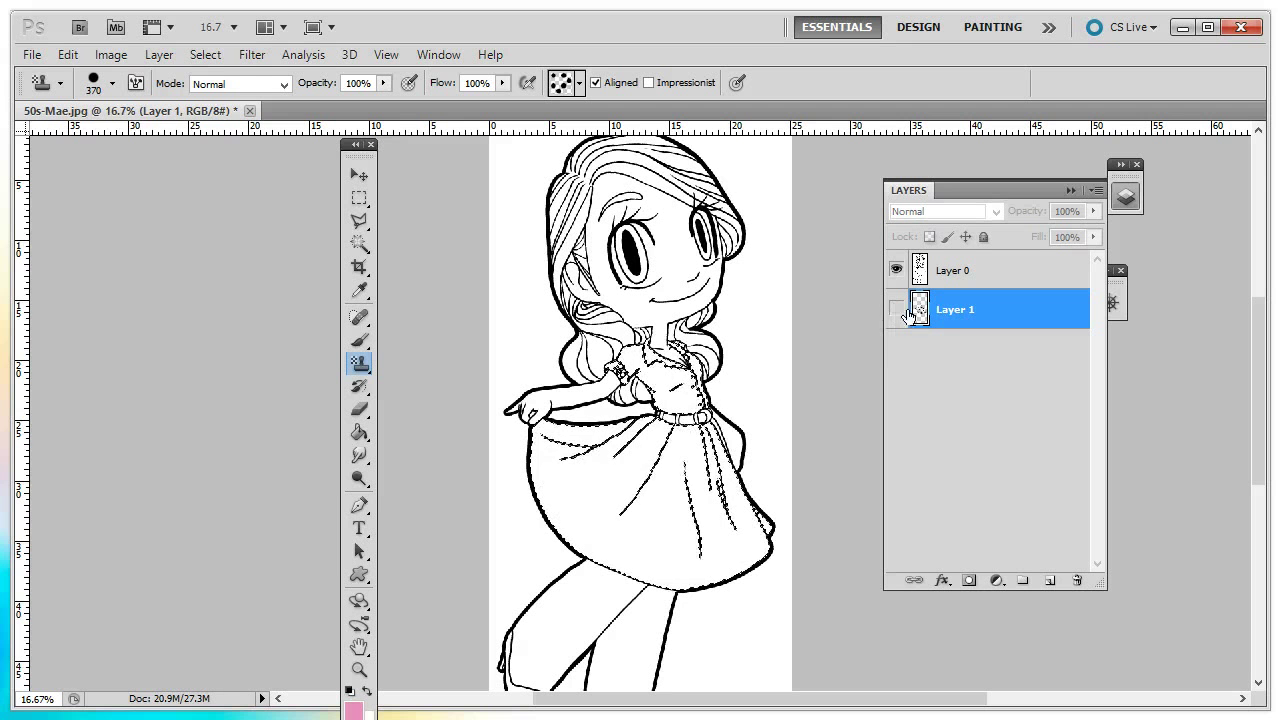
click(1050, 581)
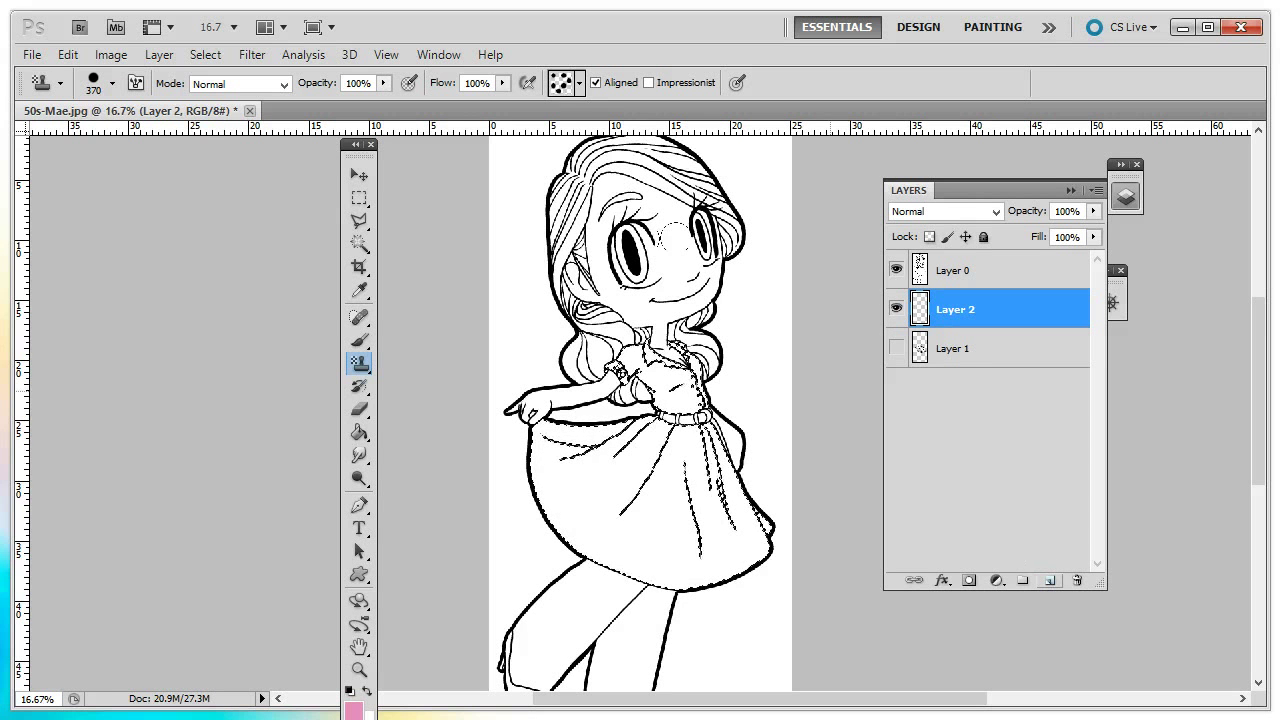
click(578, 84)
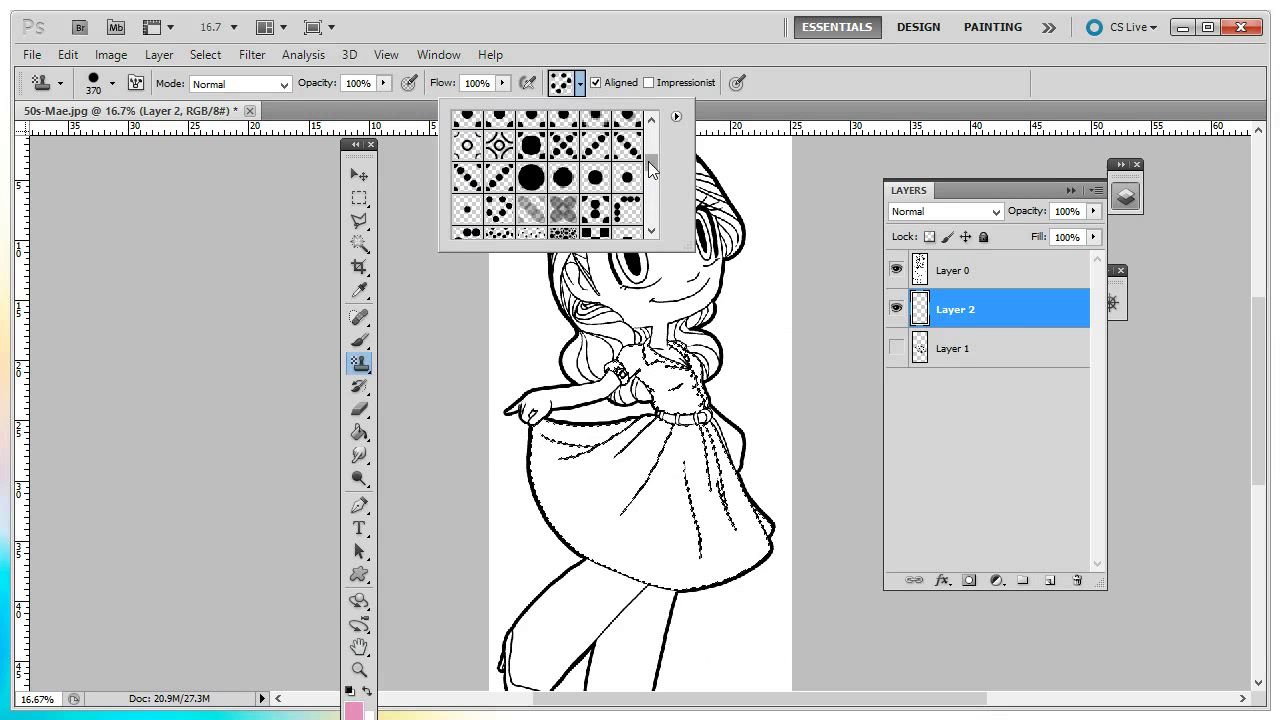
scroll(648, 170, down, 3)
click(528, 168)
drag(560, 450, 585, 495)
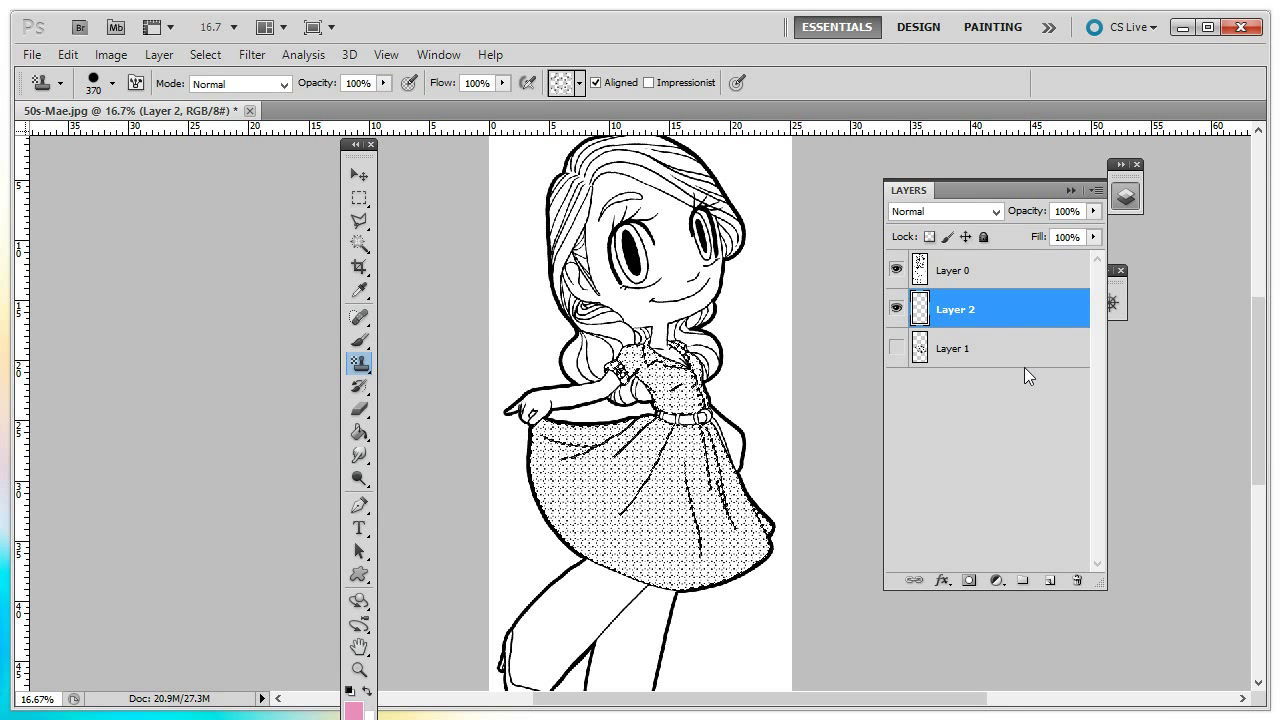
click(896, 310)
click(896, 348)
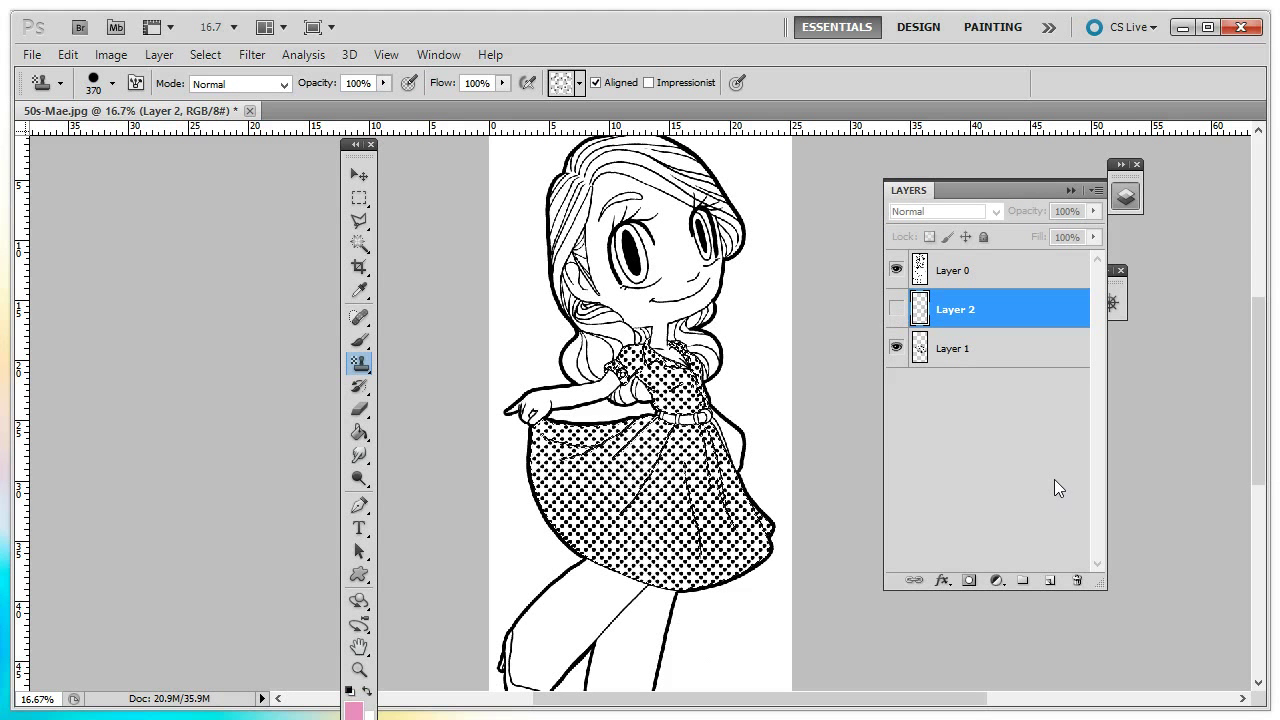
Switch to the Magic Wand and click the pasteboard to clear the selection
click(359, 200)
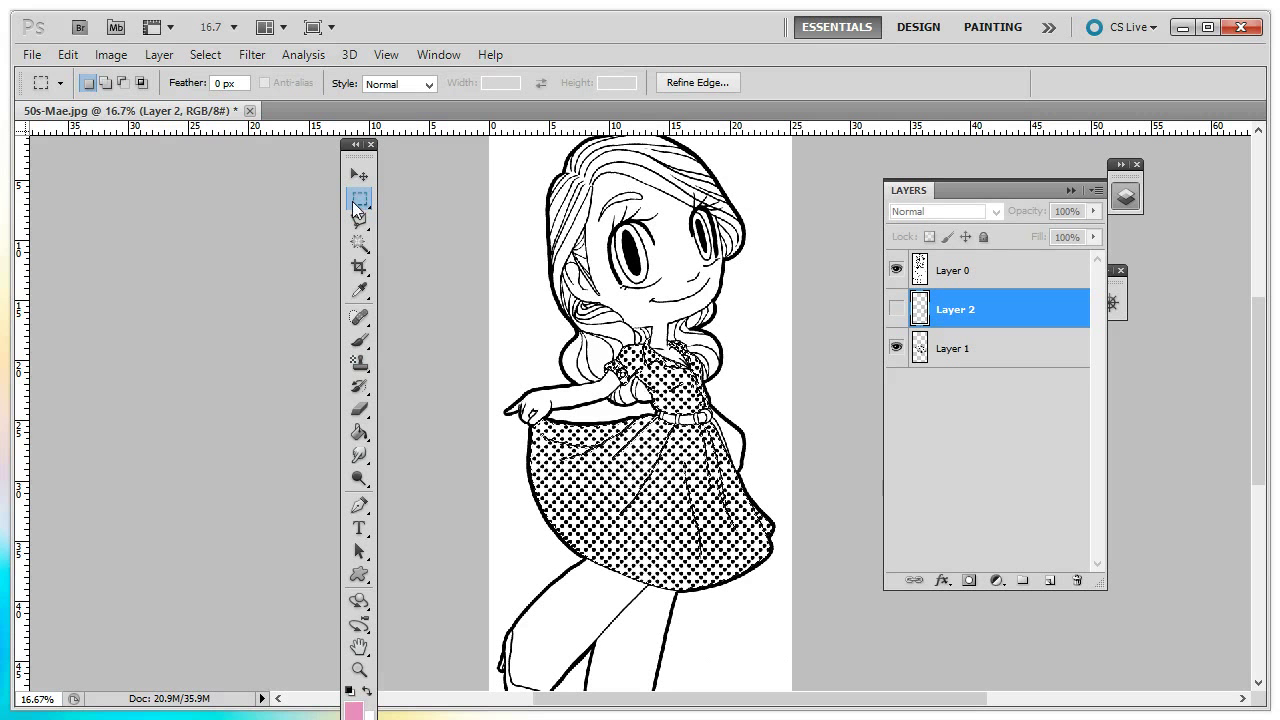
click(359, 243)
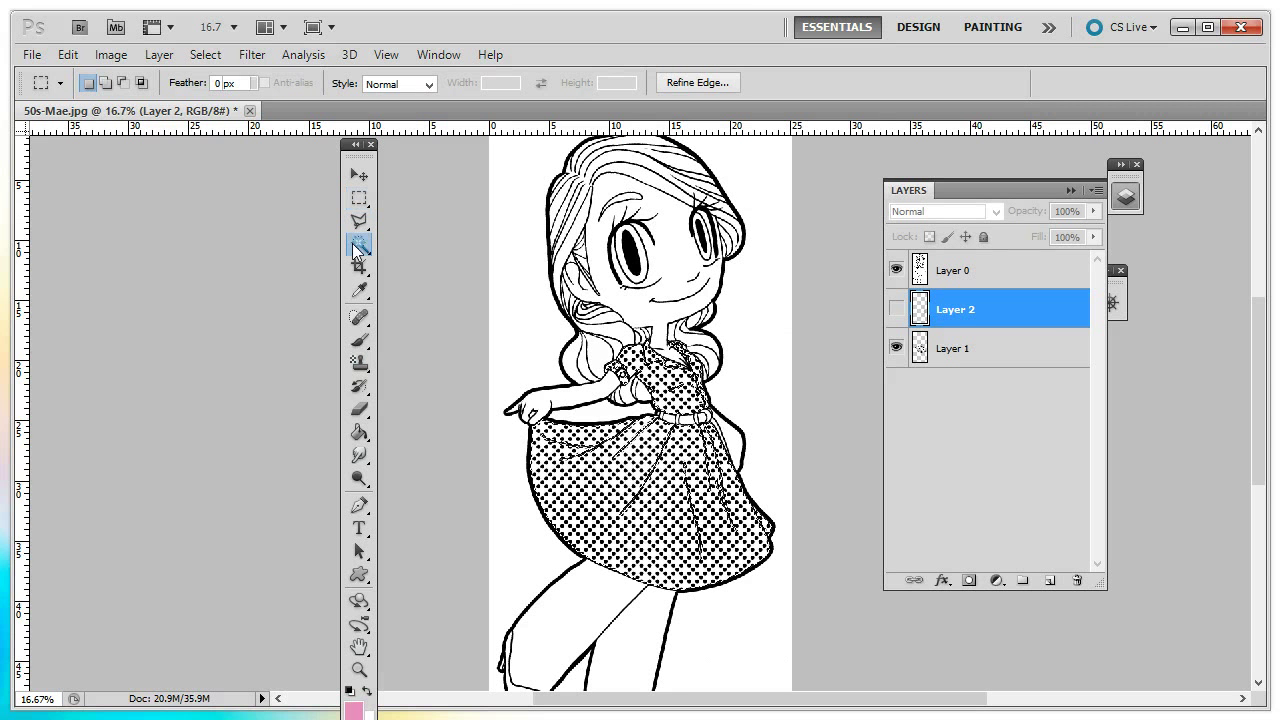
click(428, 284)
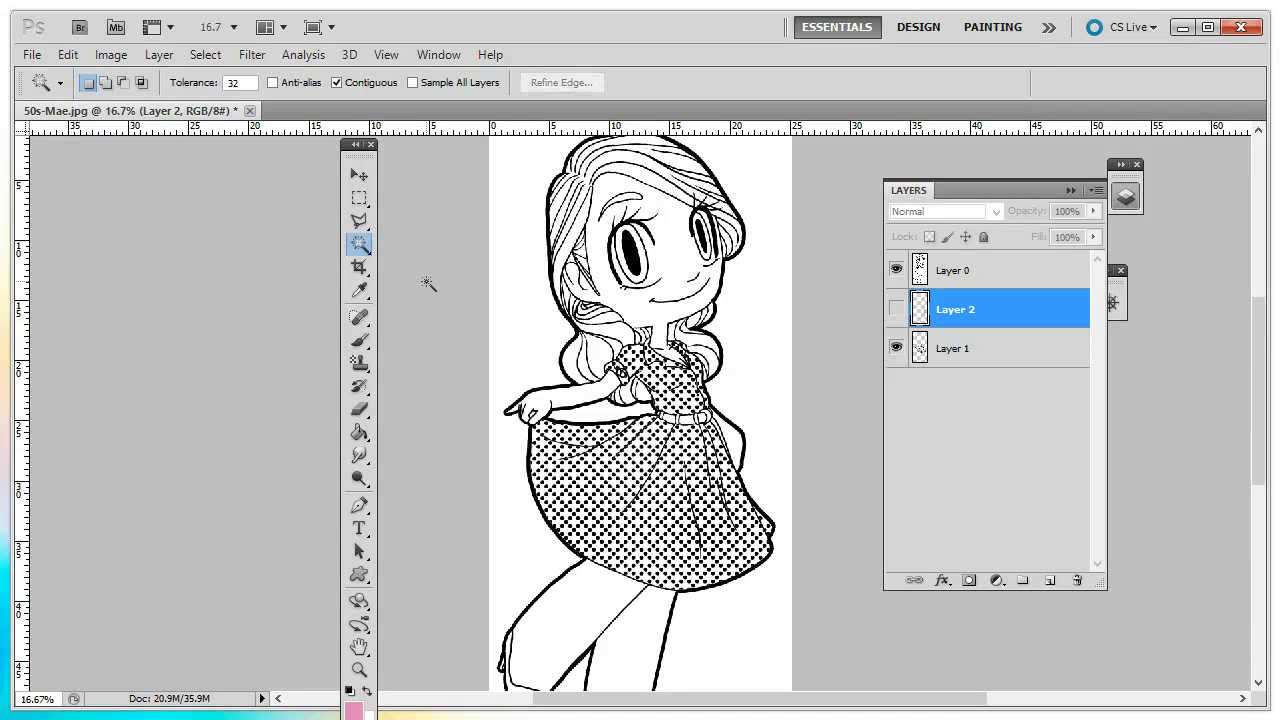